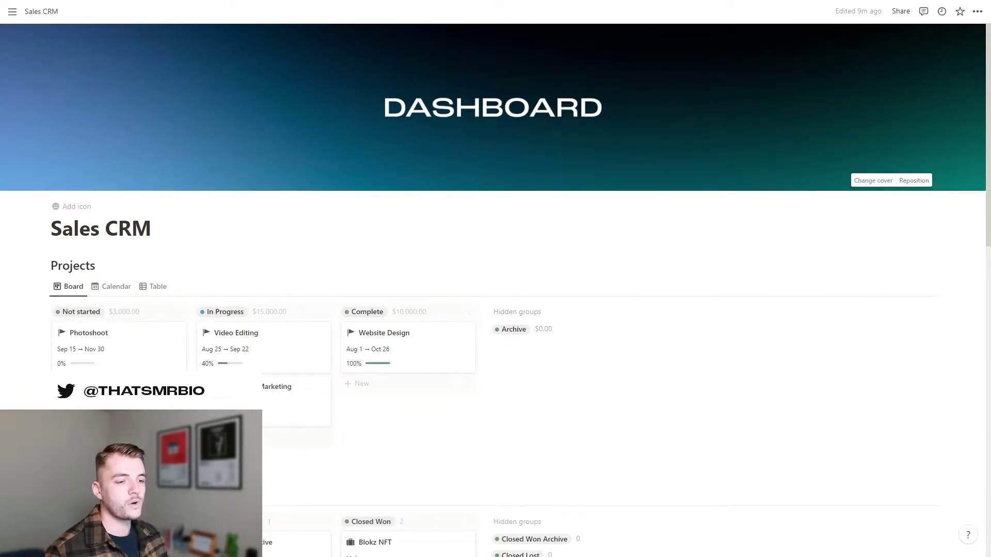
# - Scroll past the Sales Pipeline board and switch the contacts to the By Company view
pyautogui.scroll(-5, 495, 279)
pyautogui.scroll(-4, 495, 279)
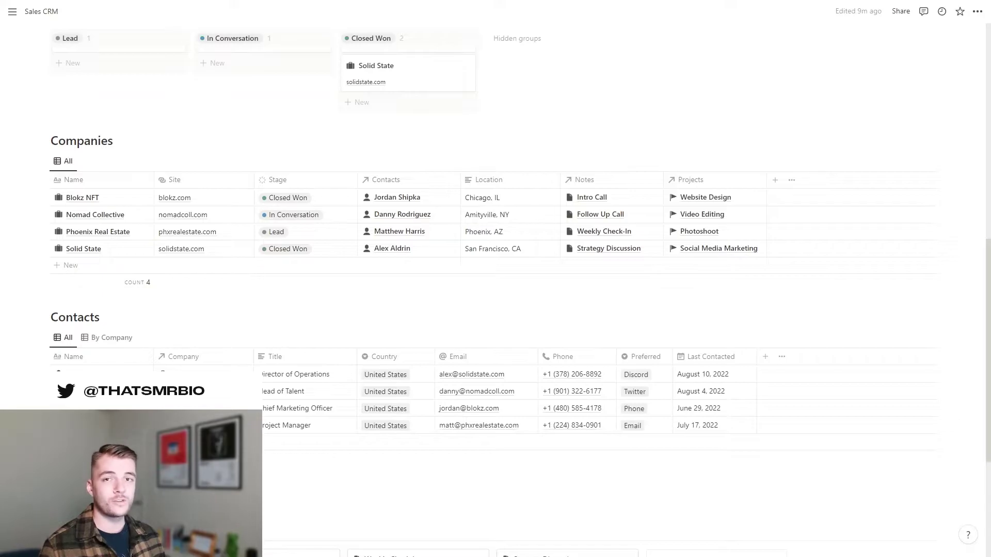
pyautogui.scroll(-1, 495, 279)
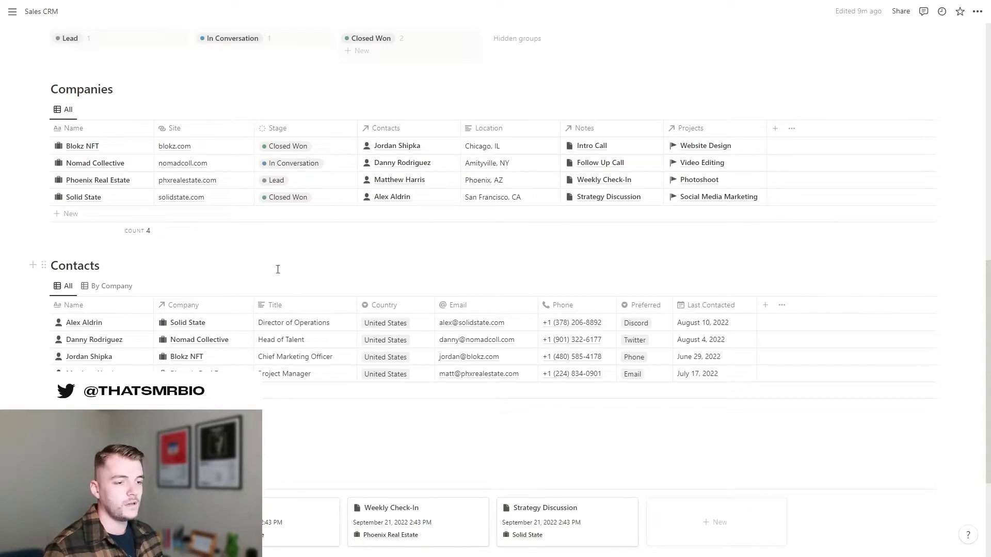
pyautogui.click(103, 292)
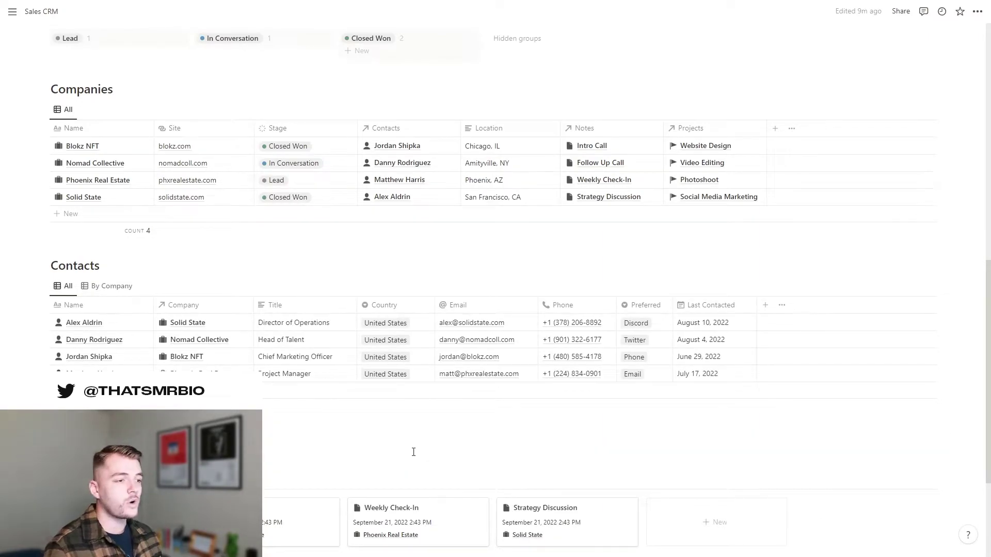
pyautogui.scroll(3, 413, 452)
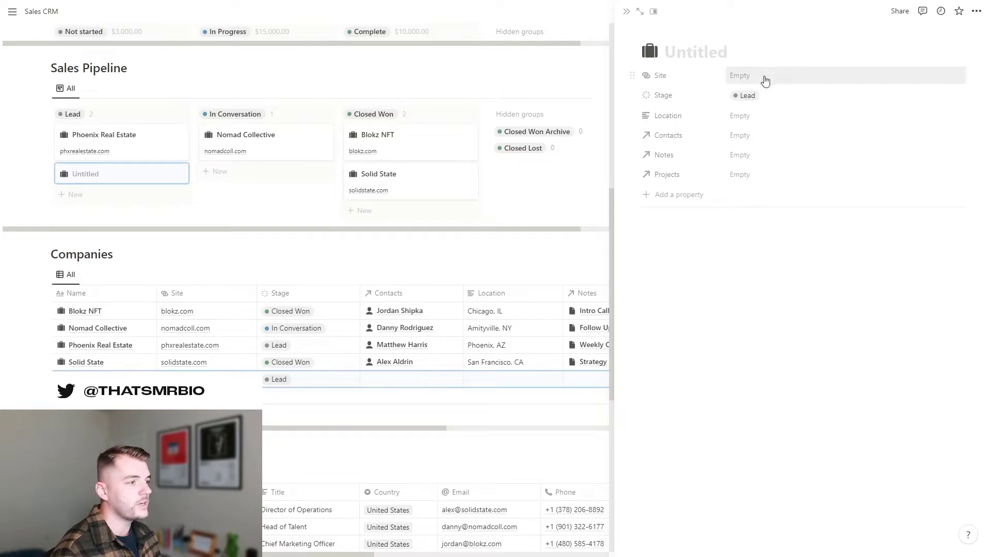
pyautogui.click(767, 96)
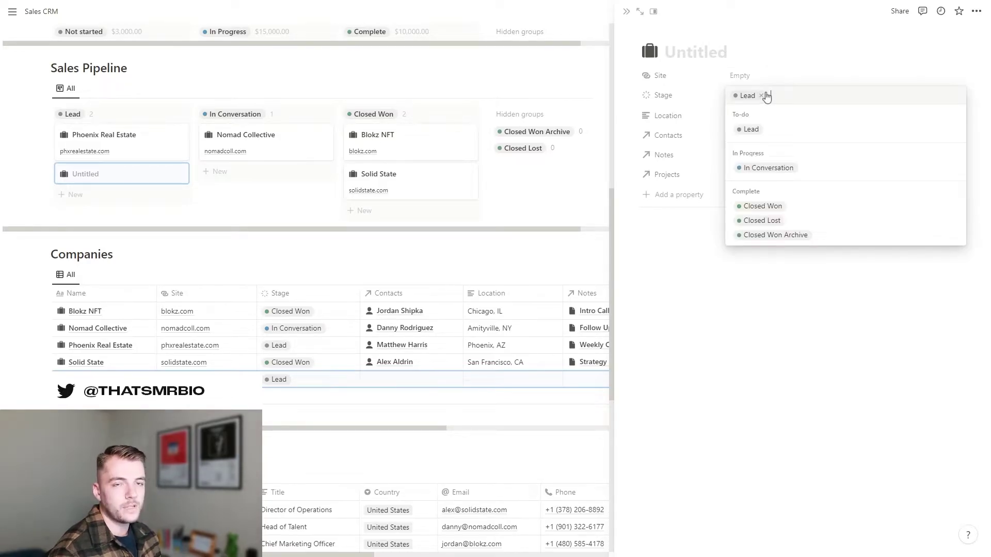
pyautogui.click(695, 101)
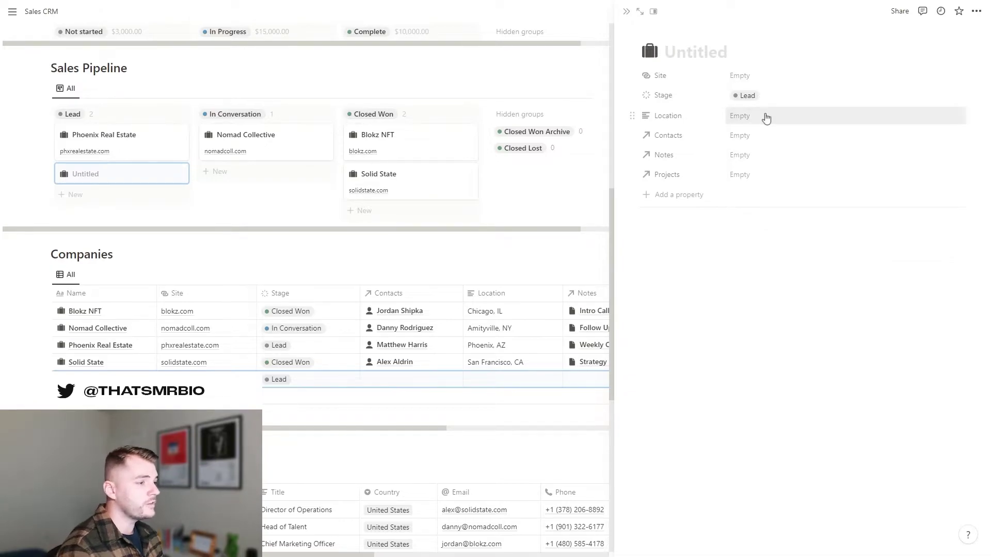
pyautogui.click(759, 136)
pyautogui.click(703, 126)
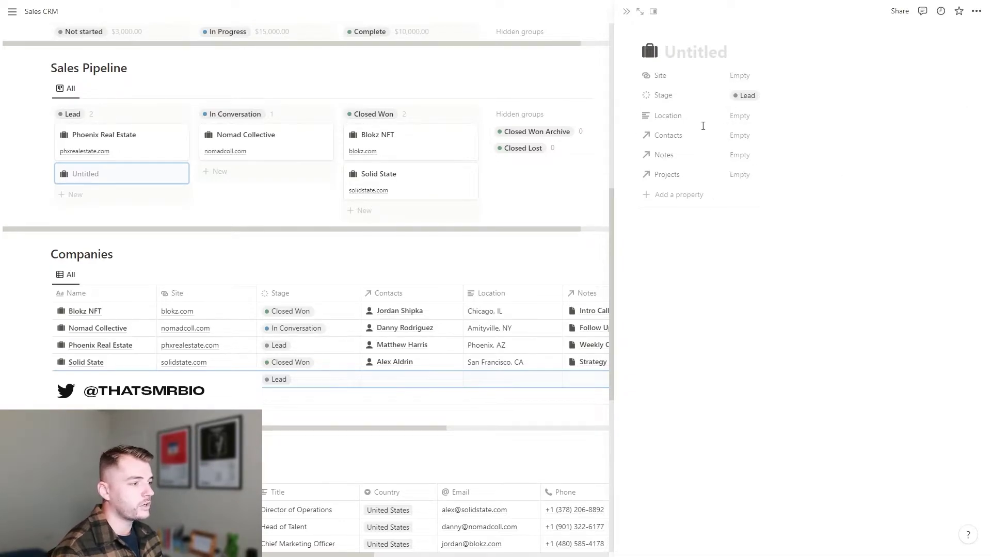
pyautogui.click(757, 155)
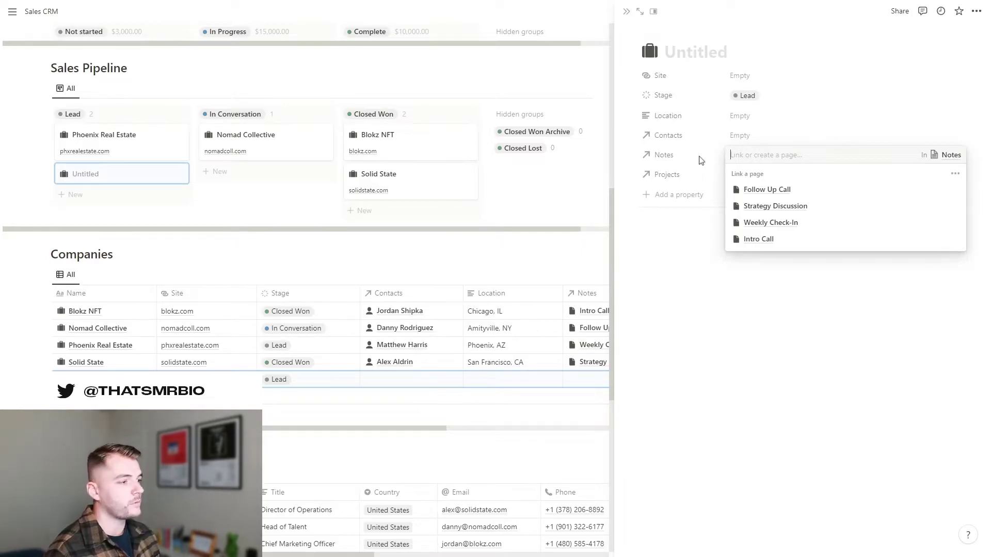
pyautogui.click(701, 161)
pyautogui.click(764, 175)
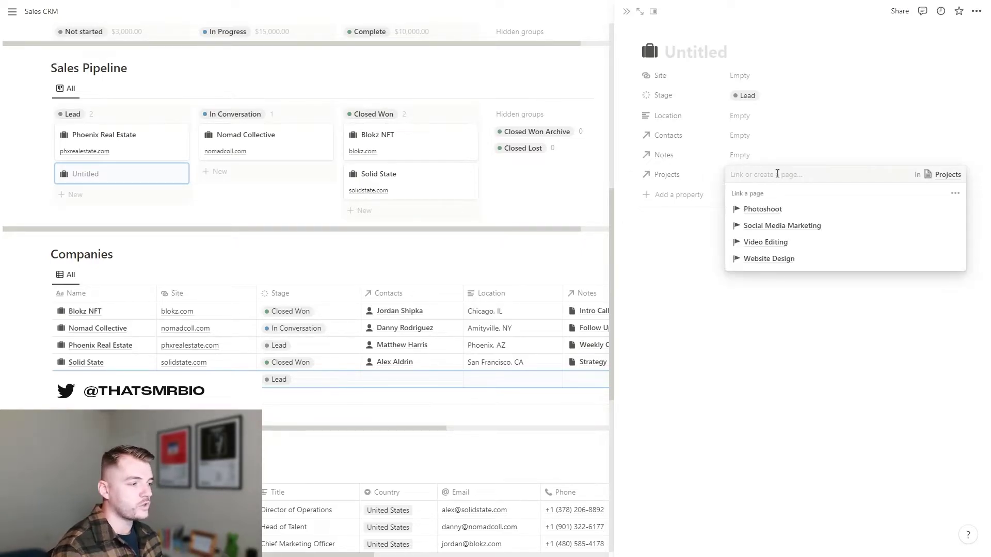
pyautogui.click(284, 308)
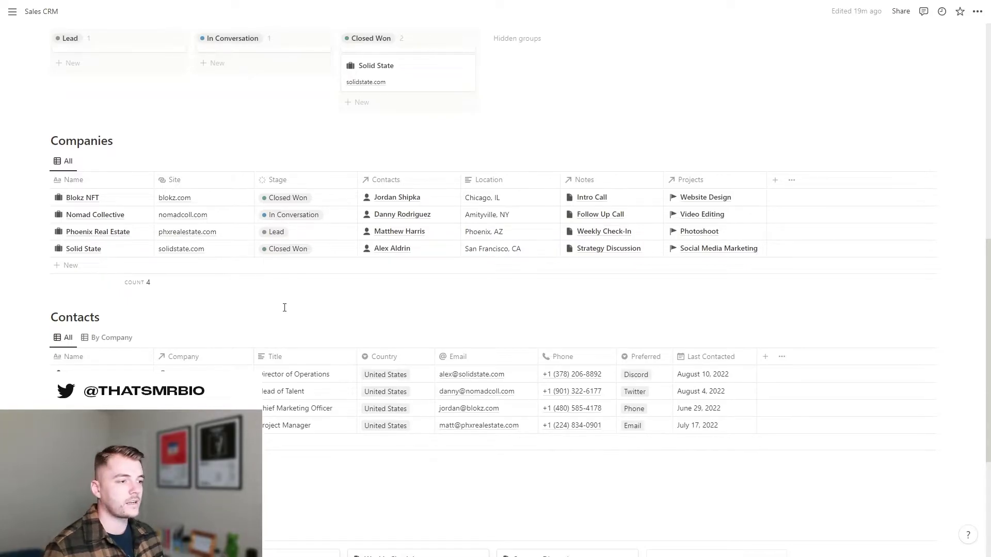
# - Drag the Phoenix Real Estate card from Lead through In Conversation into Closed Won
pyautogui.scroll(5, 284, 307)
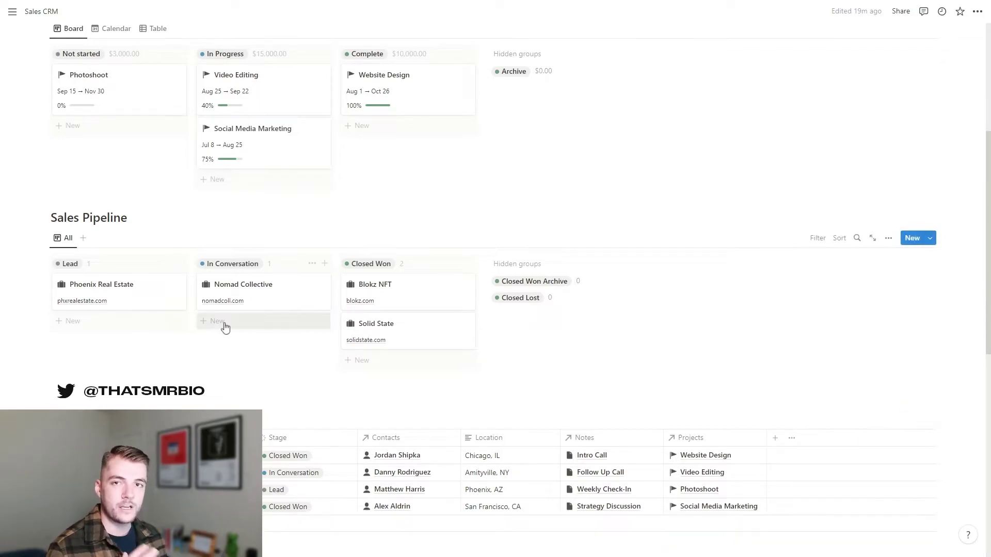
pyautogui.moveTo(120, 292)
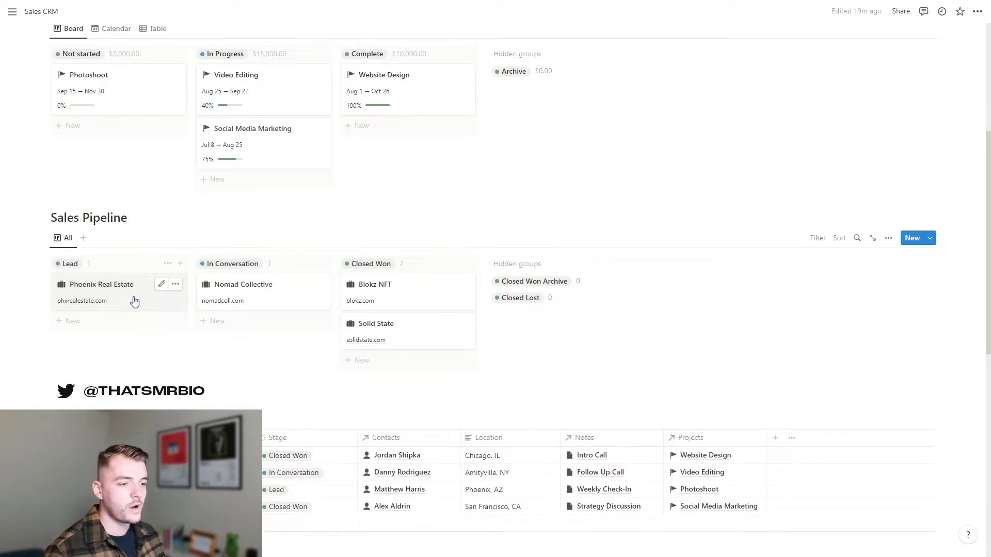
pyautogui.moveTo(133, 299); pyautogui.dragTo(249, 322)
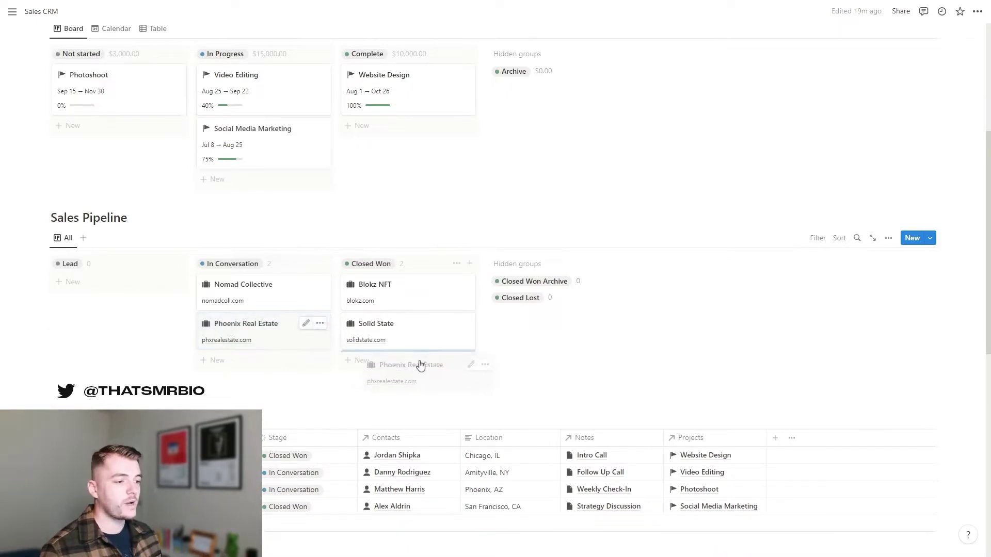
pyautogui.moveTo(250, 323); pyautogui.dragTo(420, 365)
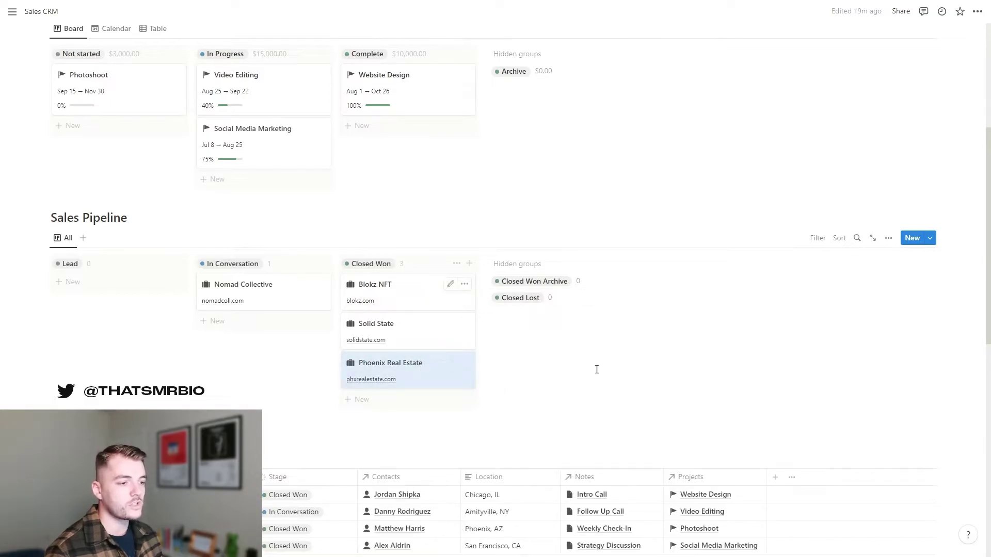
pyautogui.click(961, 364)
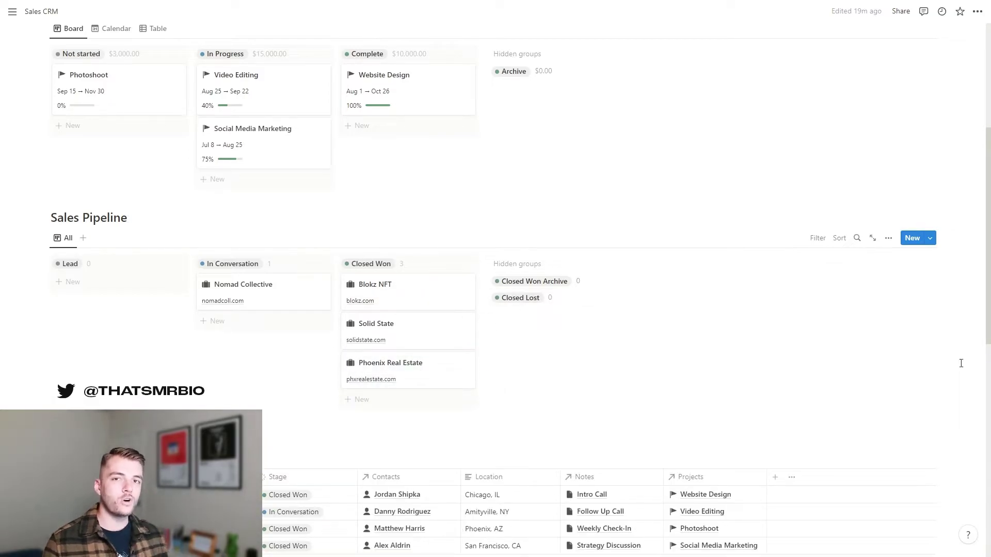
# - Scroll up to the Projects board and open the Photoshoot card in side peek
pyautogui.scroll(3, 957, 357)
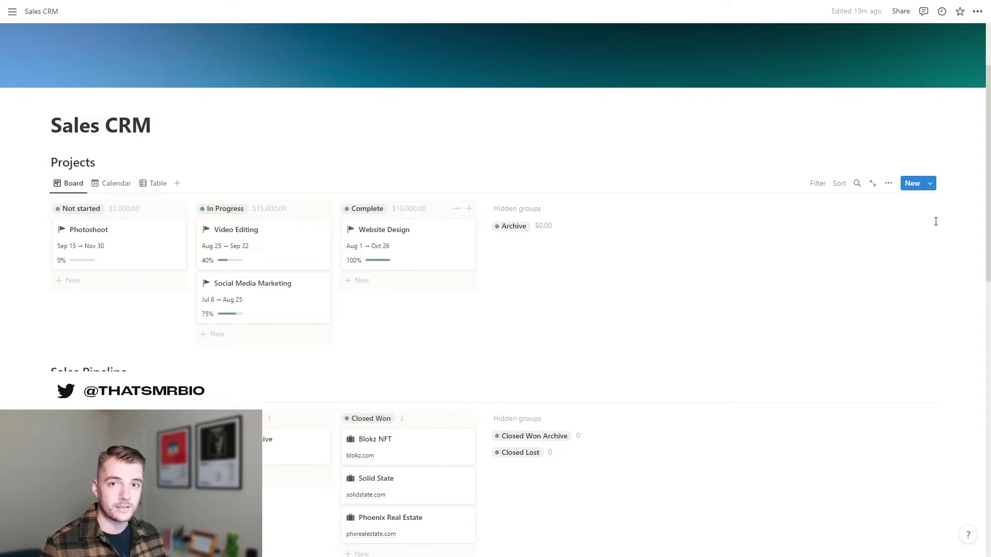
pyautogui.click(135, 256)
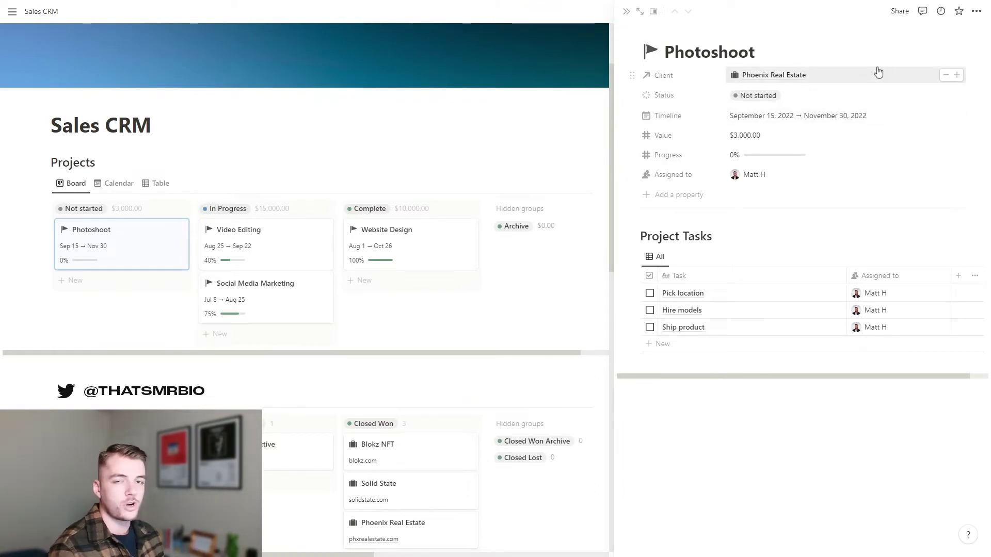
# - View the Photoshoot Status options and leave it at Not started
pyautogui.click(797, 95)
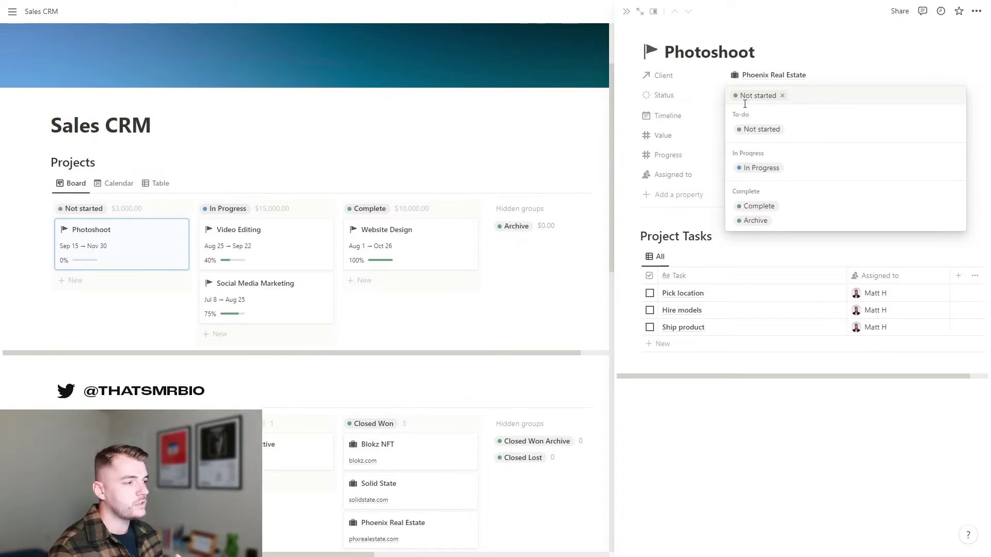
pyautogui.click(699, 99)
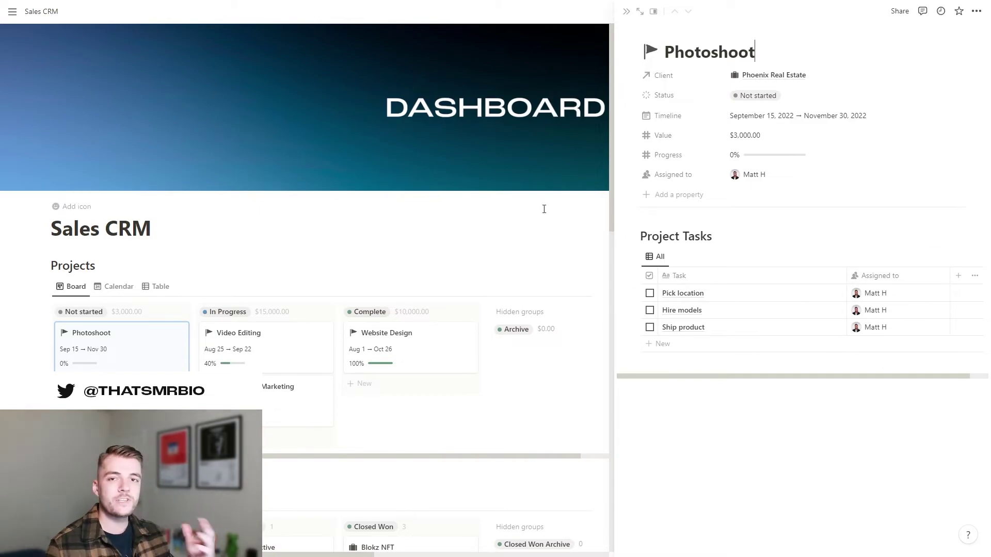
pyautogui.moveTo(544, 209)
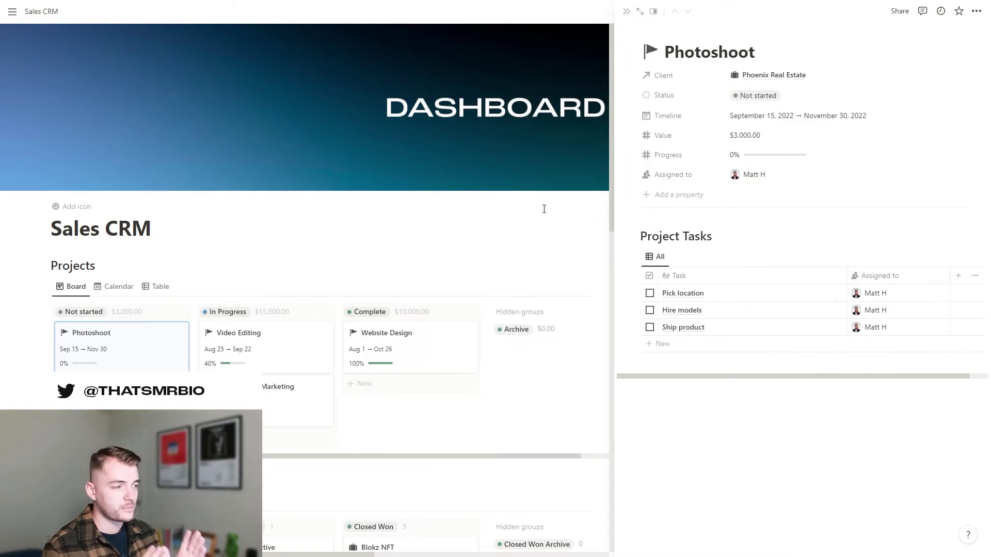
pyautogui.click(544, 209)
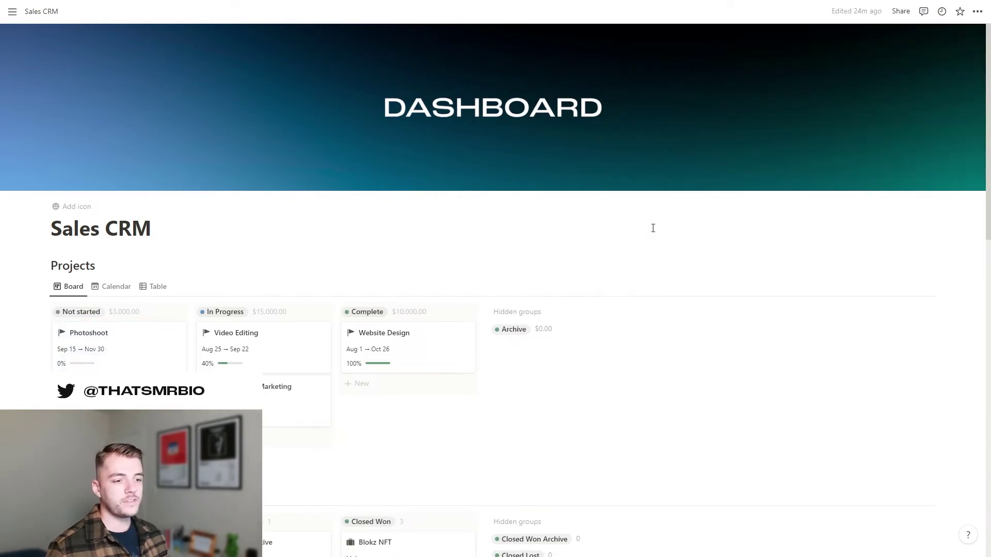
pyautogui.scroll(-7, 642, 243)
pyautogui.scroll(-4, 615, 247)
pyautogui.scroll(-4, 552, 251)
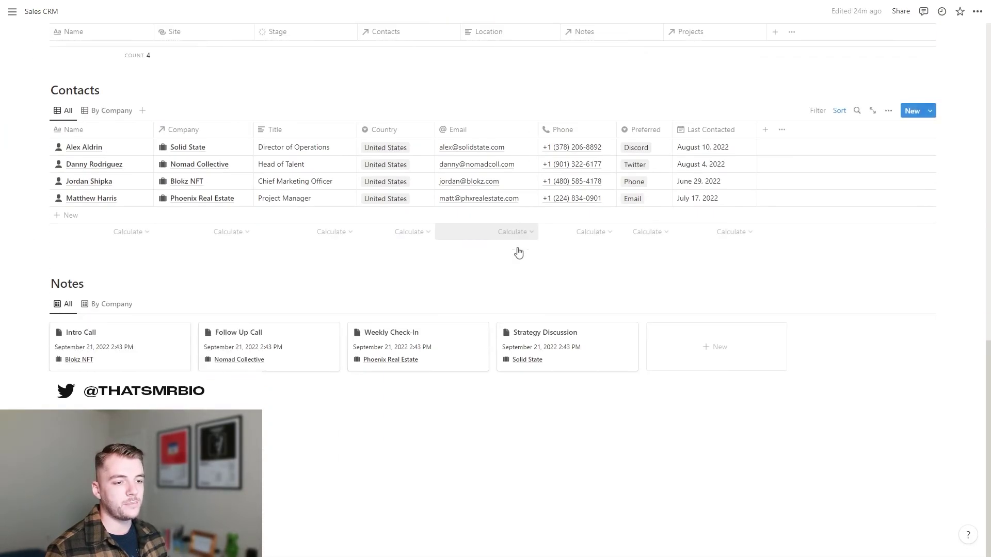